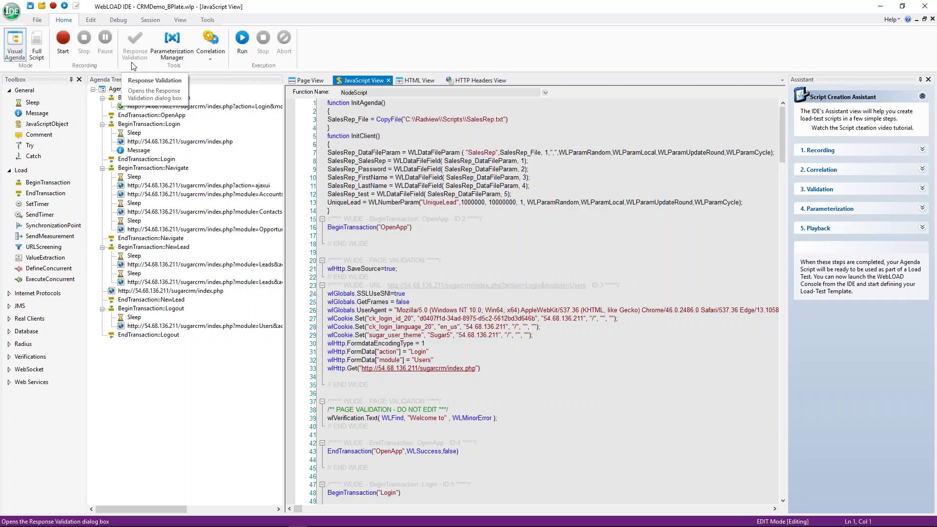
Open response validation for the request in the OpenApp transaction and validate that its page title is "SugarCRM"
left_click(144, 106)
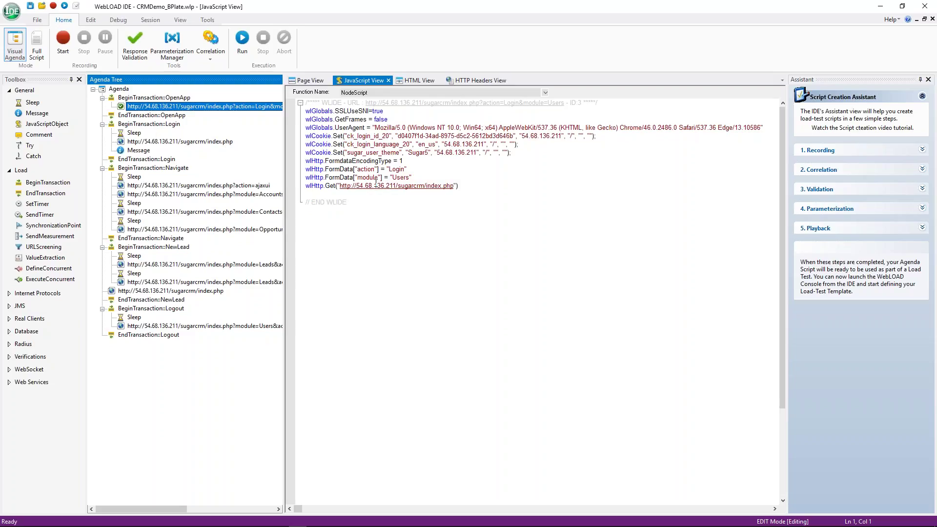
left_click(136, 57)
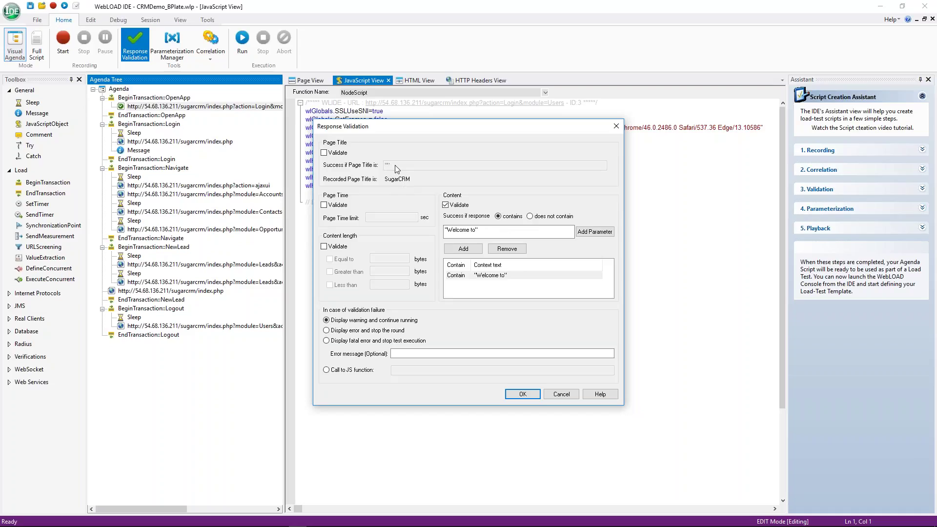
left_click(325, 153)
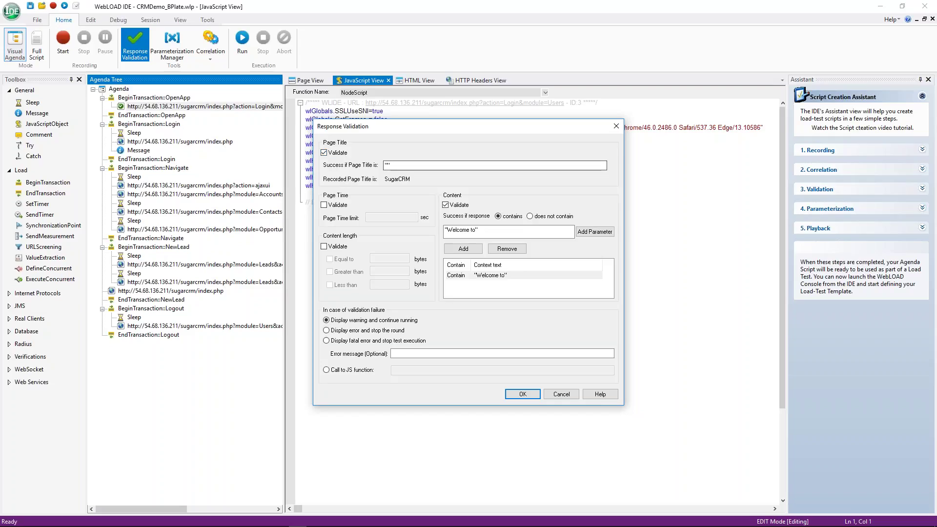
left_click(388, 165)
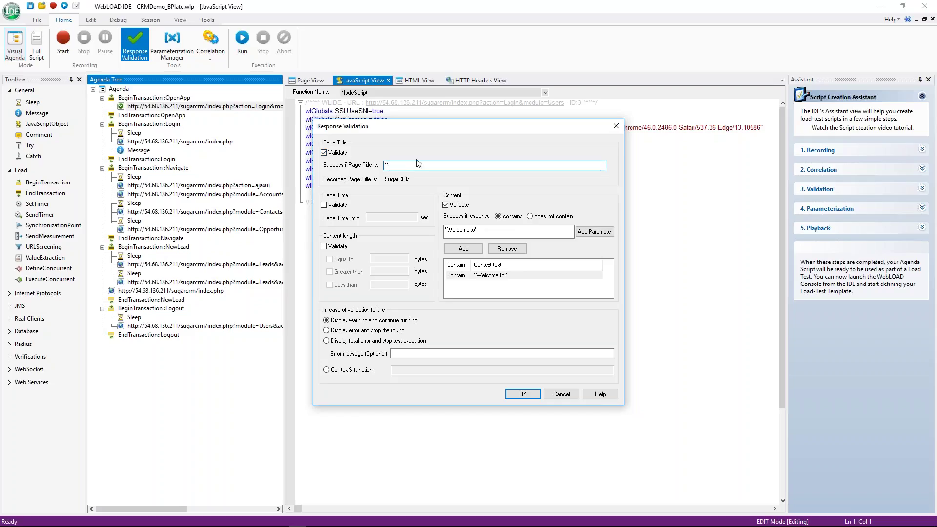
type("SugarCRM")
Enable page time validation with a page time limit of 2 seconds
left_click(324, 206)
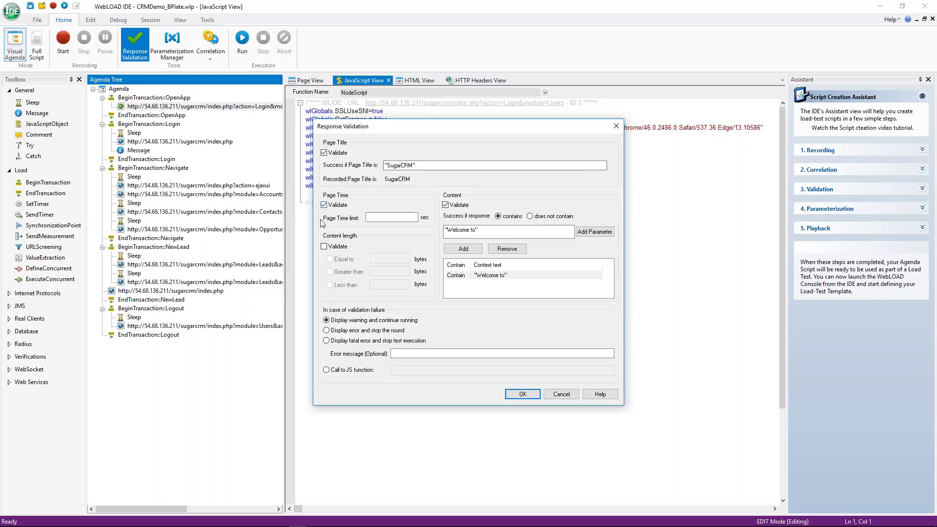
left_click(384, 218)
type("2")
key("BackSpace")
key("period")
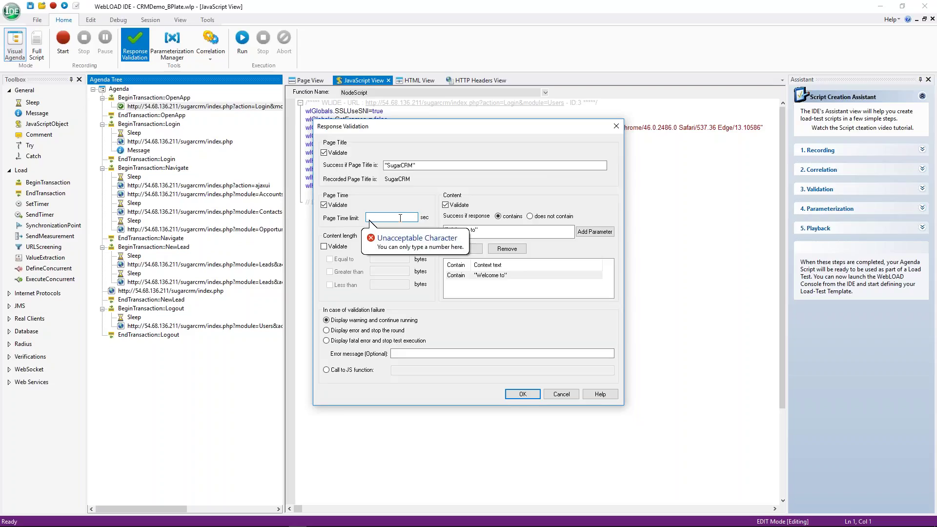
type("2")
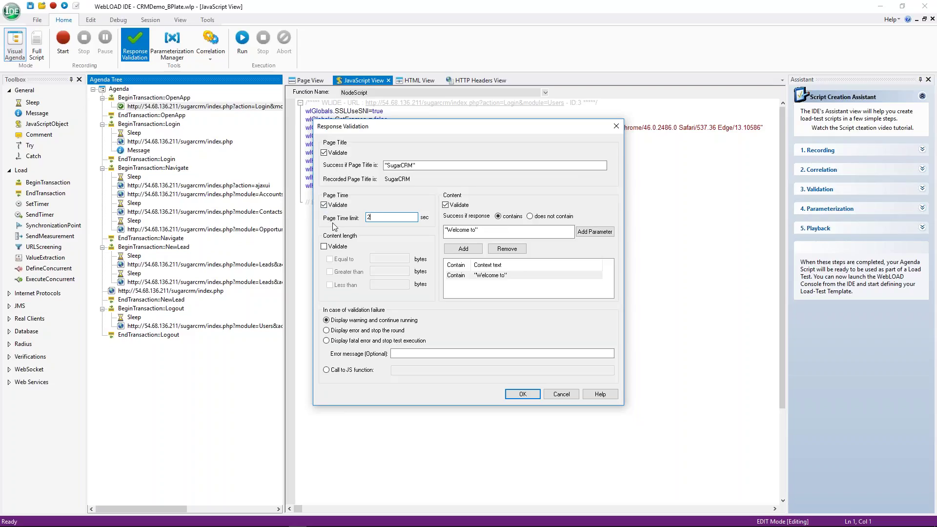
Enable content length validation and try an equal-to condition of 4200 bytes, clearing that condition again
left_click(324, 247)
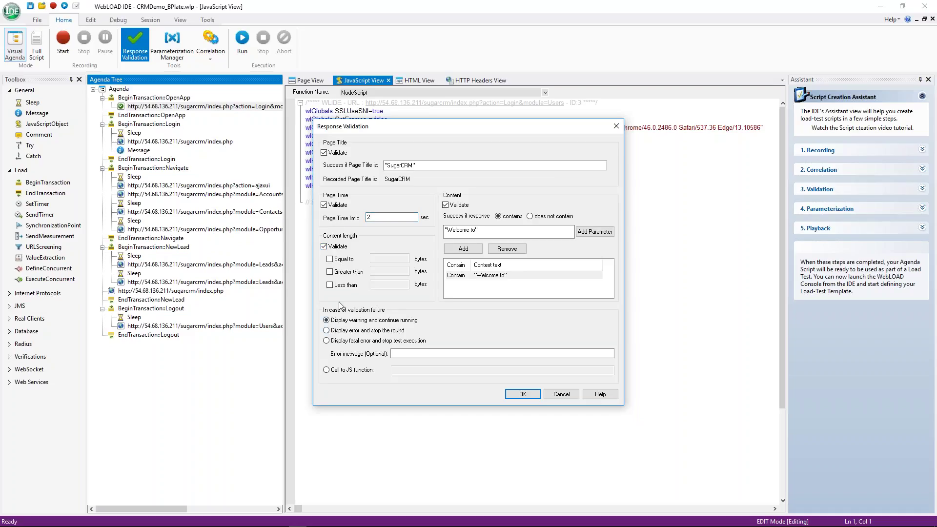
left_click(330, 260)
left_click(376, 258)
type("4200")
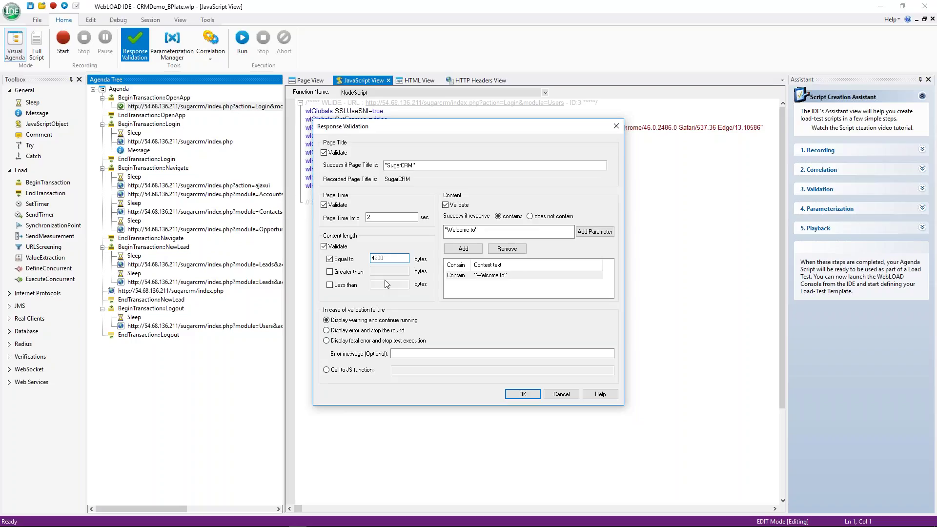
key("BackSpace")
key("BackSpace")
key("BackSpace")
key("BackSpace")
left_click(330, 259)
Try a greater-than content length condition of 50 bytes and clear it again
left_click(330, 272)
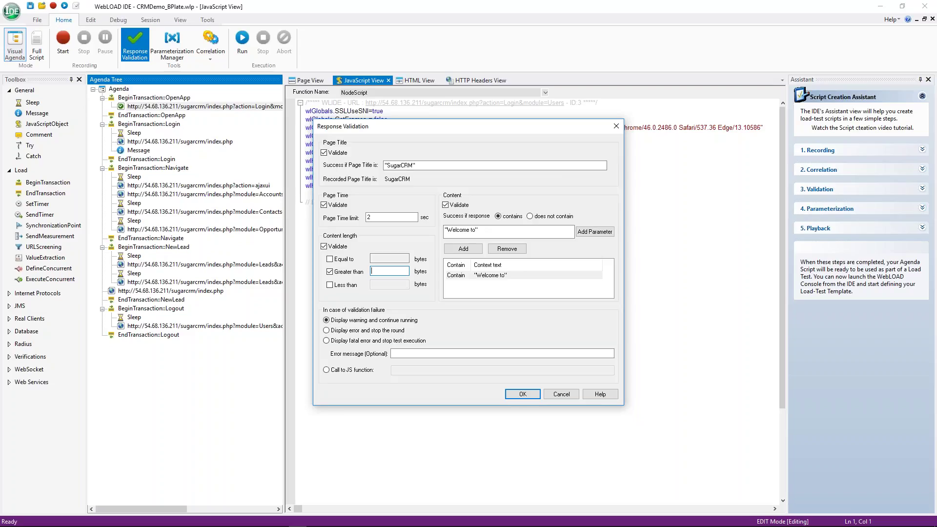
type("50")
key("BackSpace")
key("BackSpace")
left_click(330, 272)
Try a less-than content length condition of 15 bytes, and clear it together with the content length validation
left_click(330, 285)
left_click(373, 285)
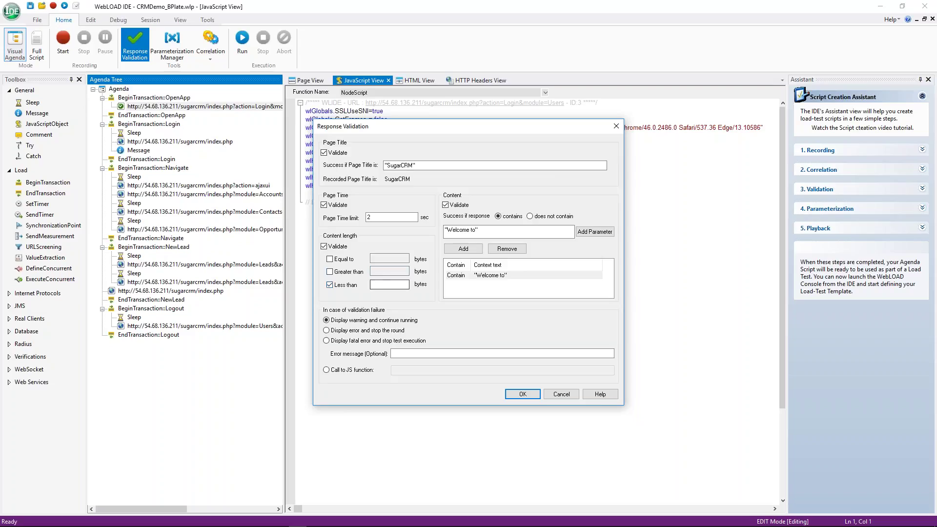
type("15")
key("BackSpace")
key("BackSpace")
key("BackSpace")
left_click(330, 285)
left_click(324, 247)
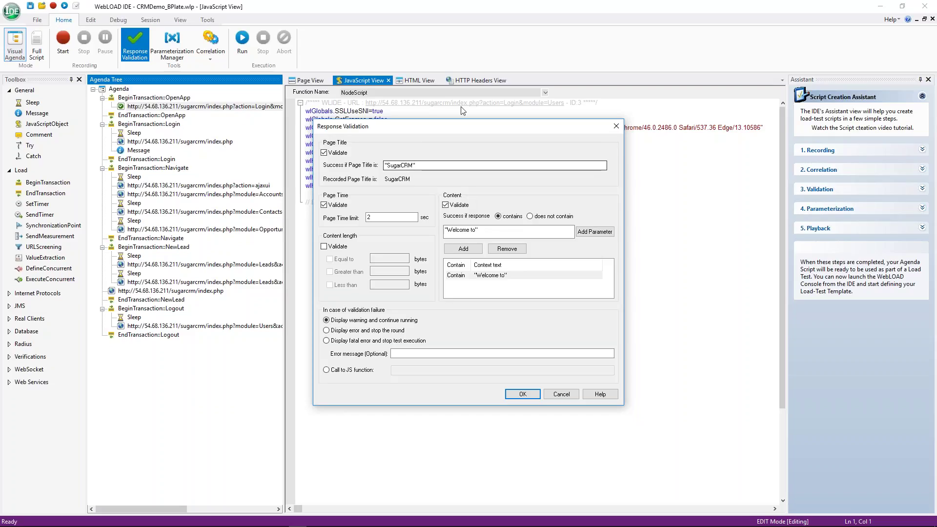
Change the "Welcome to" content check so that it succeeds if the response does not contain "failed"
left_click_drag(445, 133, 479, 154)
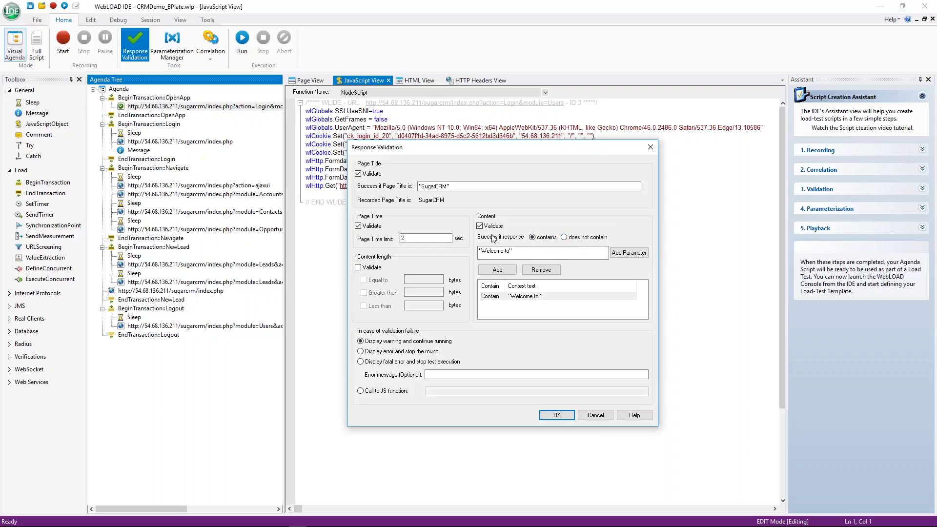
left_click(564, 238)
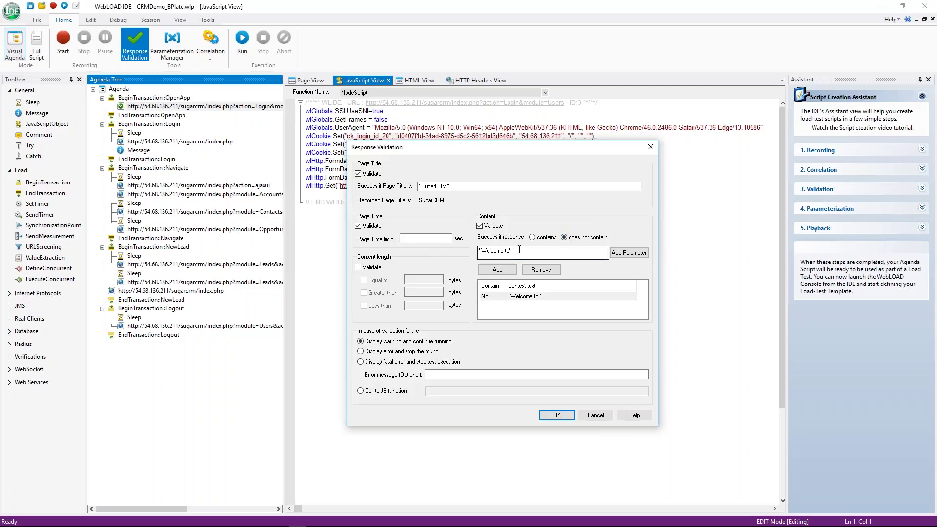
key("BackSpace")
key("BackSpace")
key("BackSpace")
key("BackSpace")
key("BackSpace")
key("BackSpace")
key("BackSpace")
key("BackSpace")
key("BackSpace")
key("BackSpace")
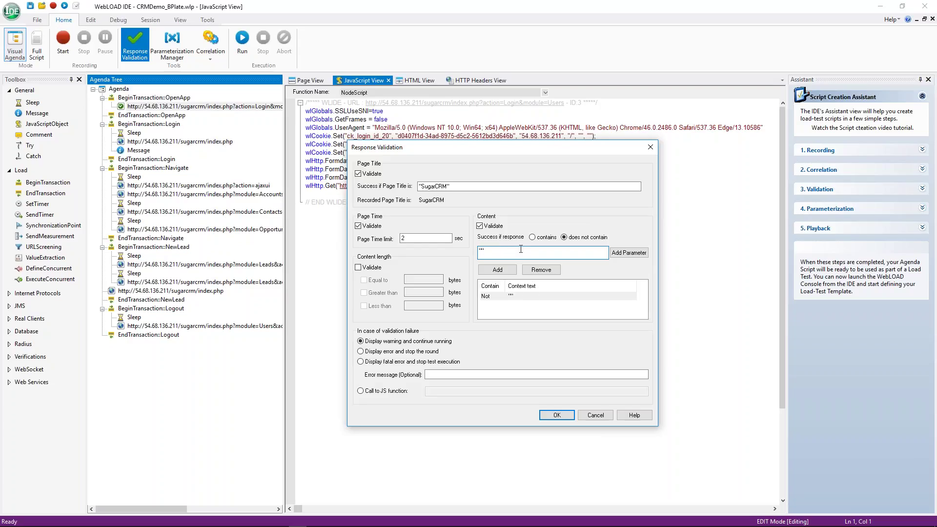
type("failed")
Turn off content validation and apply the response validation settings
left_click(481, 227)
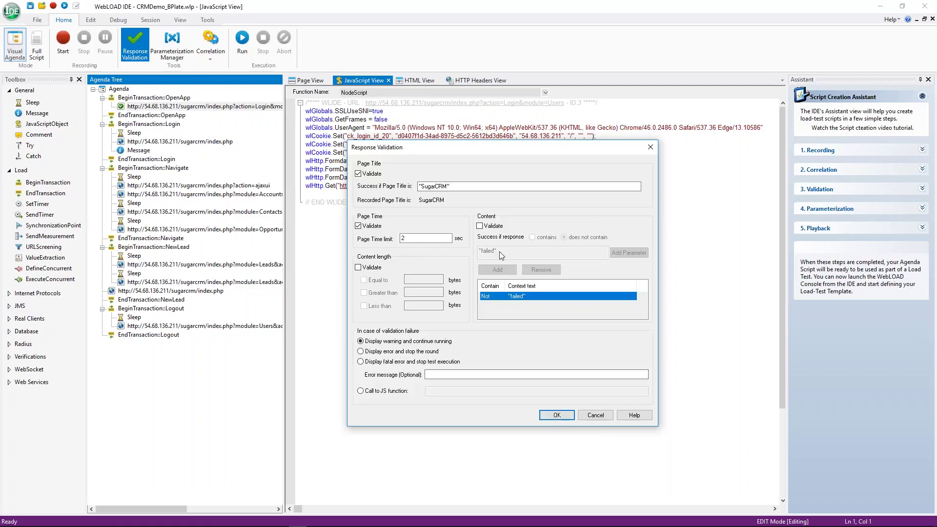
left_click(558, 413)
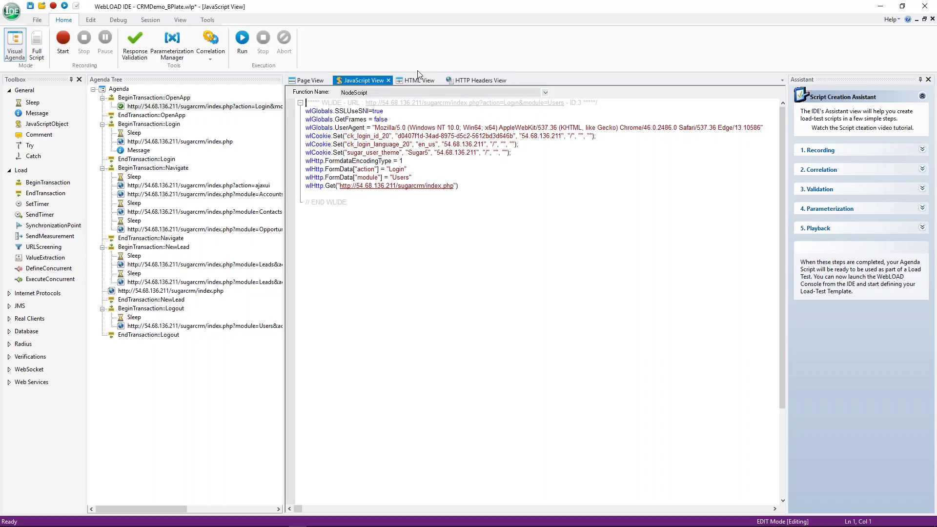
Add a content validation for the "Welcome to" text from the recorded page and remove the "failed" condition
left_click(312, 80)
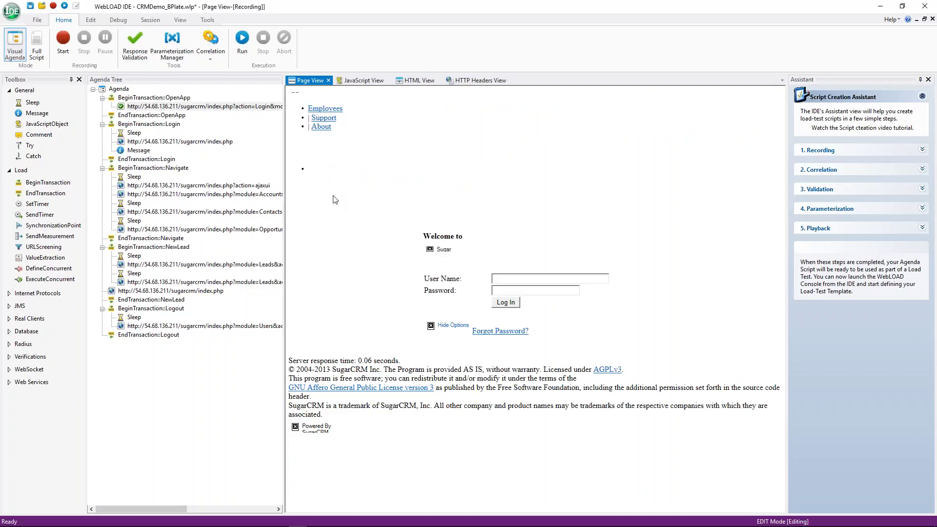
left_click(418, 82)
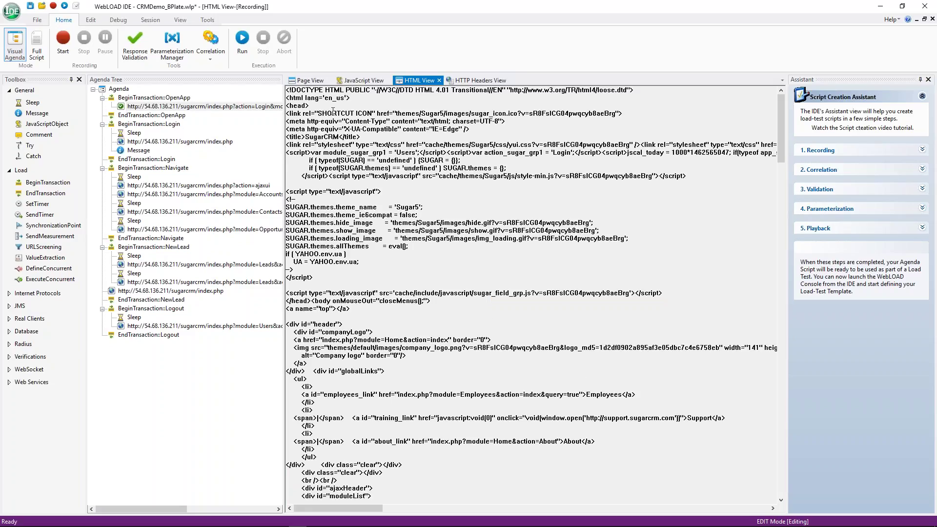
left_click(308, 82)
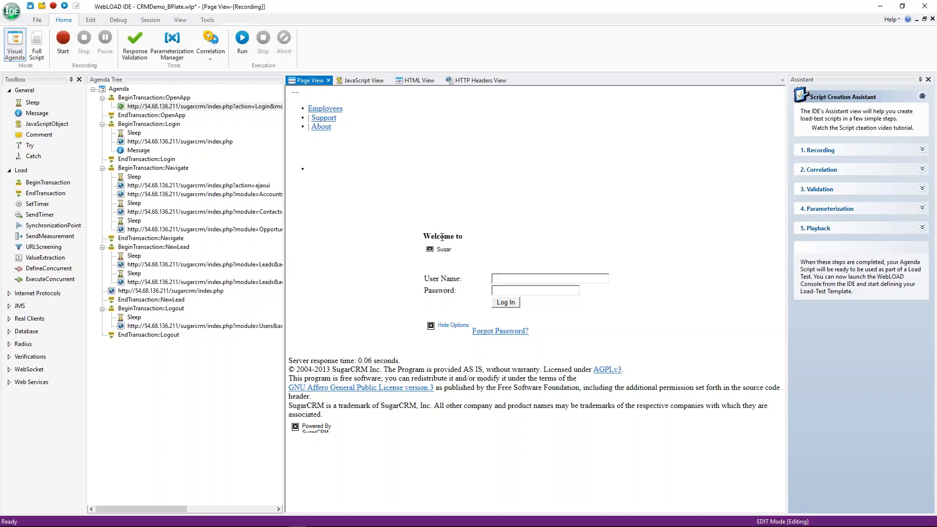
right_click(442, 238)
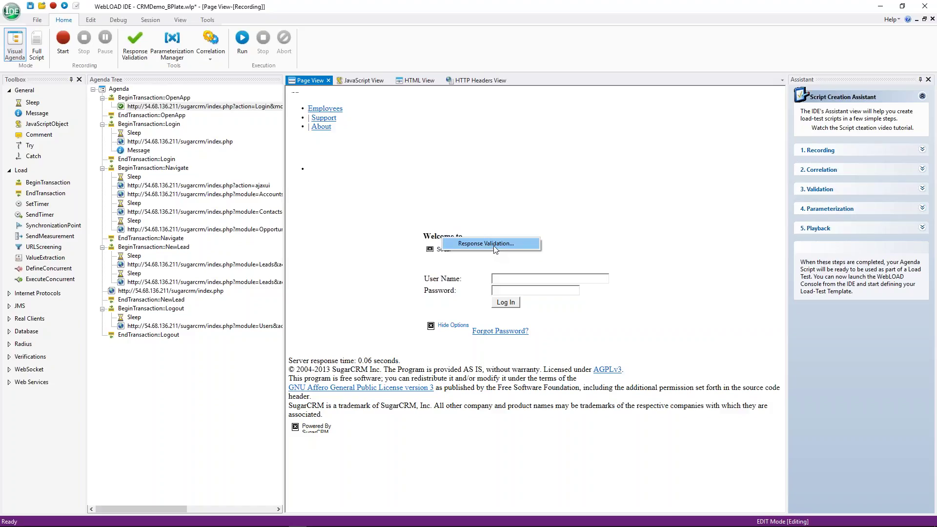
left_click(493, 243)
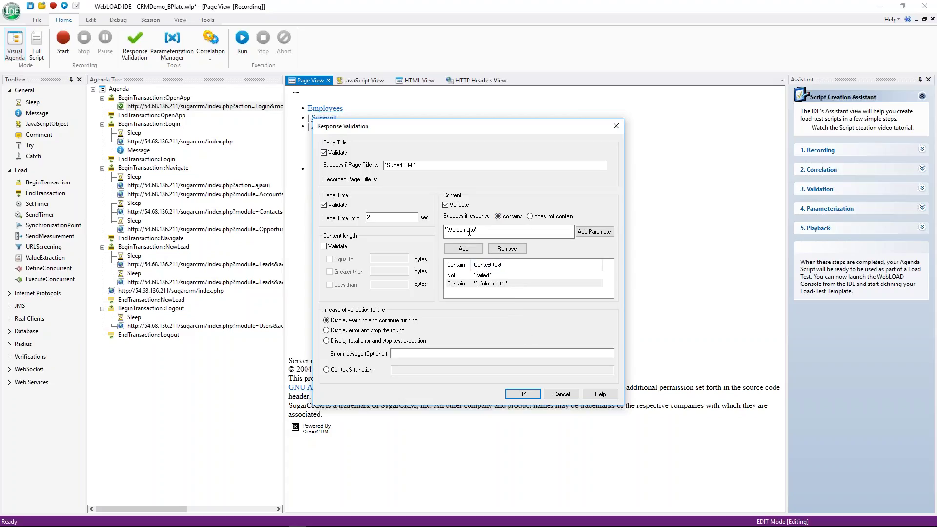
left_click(486, 275)
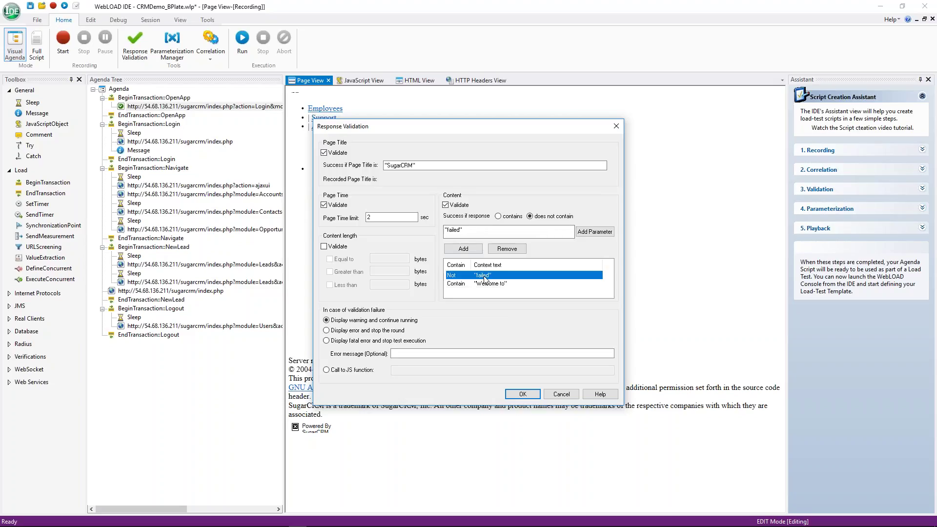
left_click(506, 250)
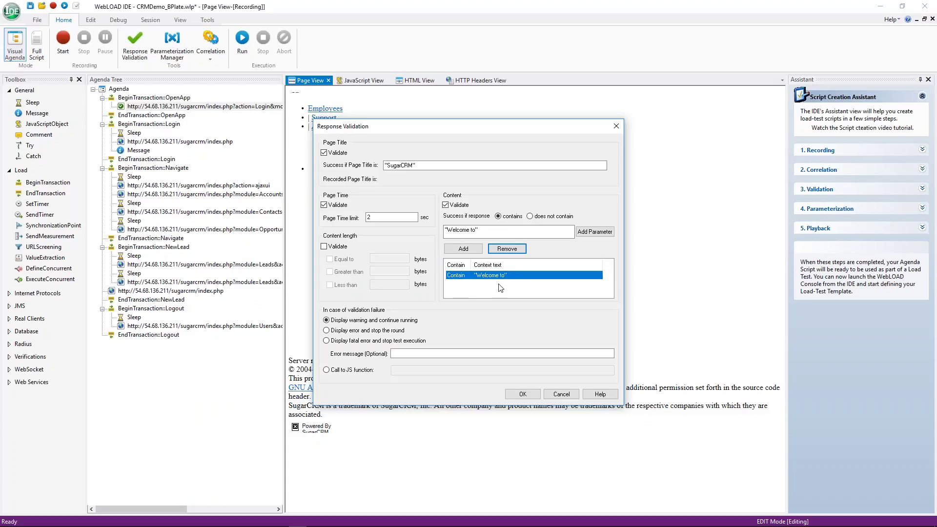
Try a placeholder "<text to find>" content condition with the list of available parameters, and remove the placeholder again
left_click(592, 233)
left_click(466, 249)
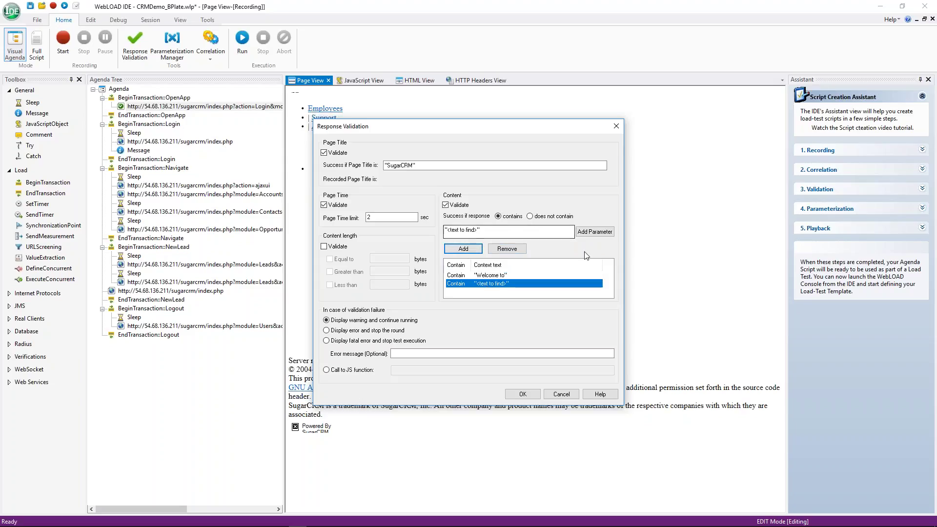
left_click(596, 232)
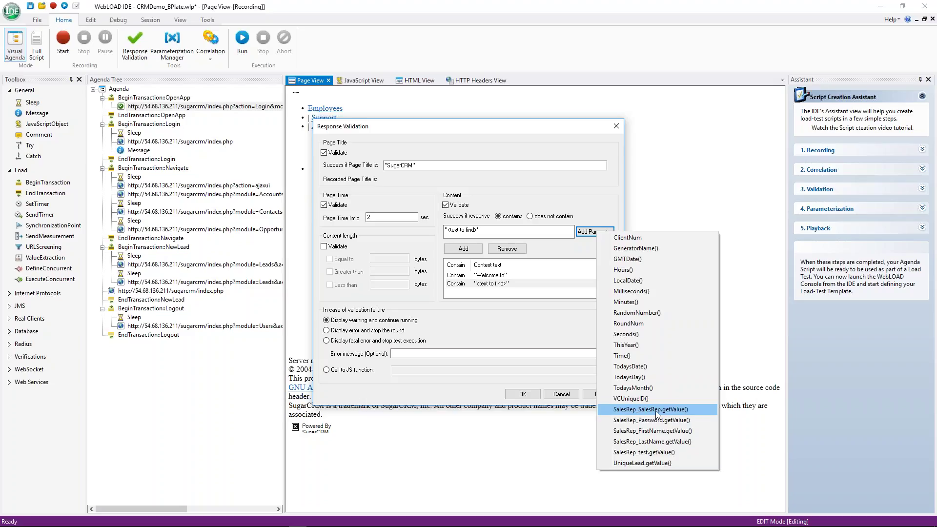
left_click(505, 296)
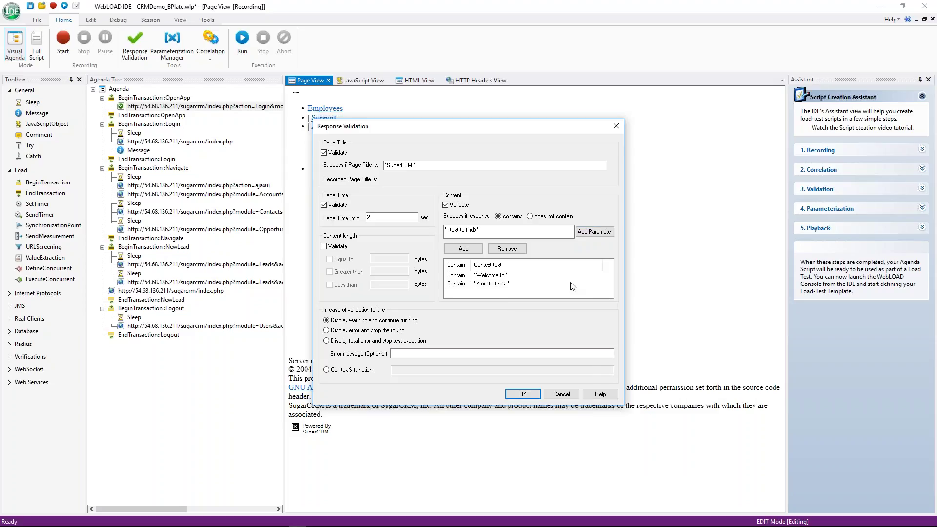
left_click(457, 284)
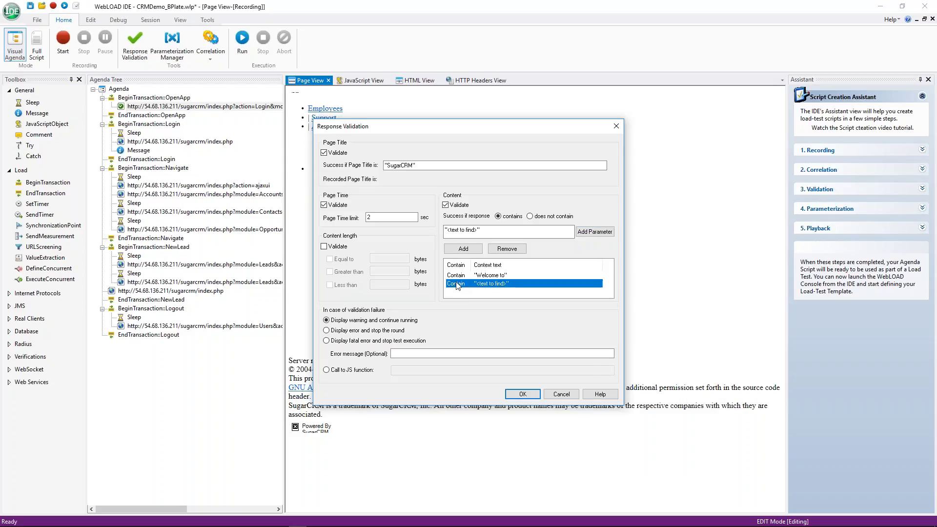
left_click(507, 250)
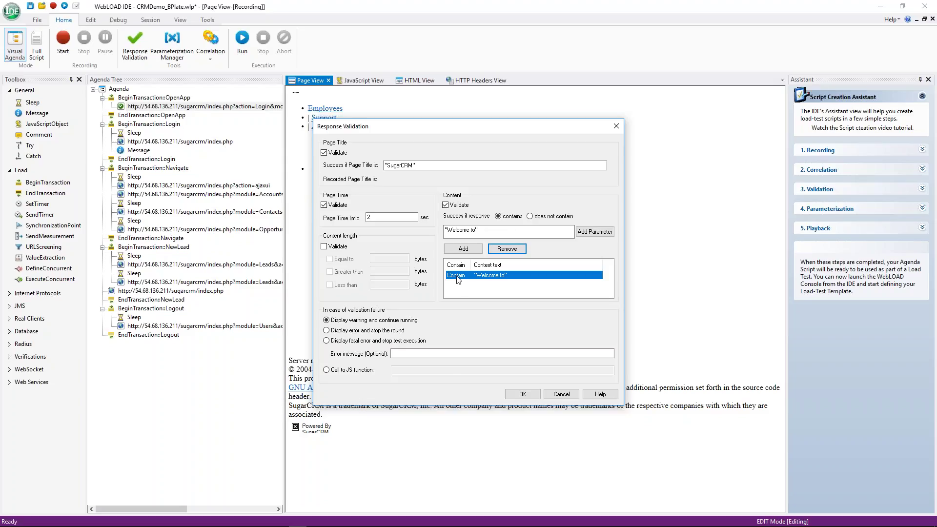
Set validation failure to display an error and stop the round, with the error message "Signon Screen Failed"
left_click(326, 331)
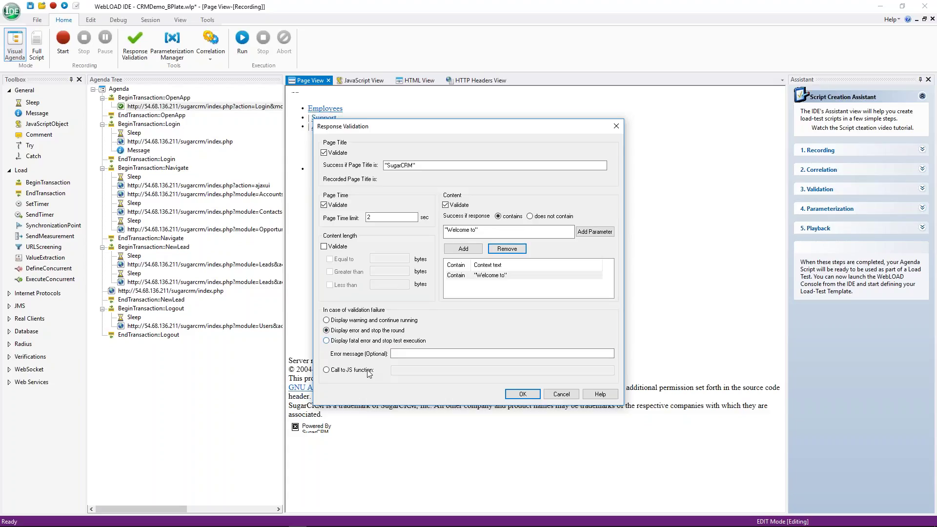
left_click(401, 354)
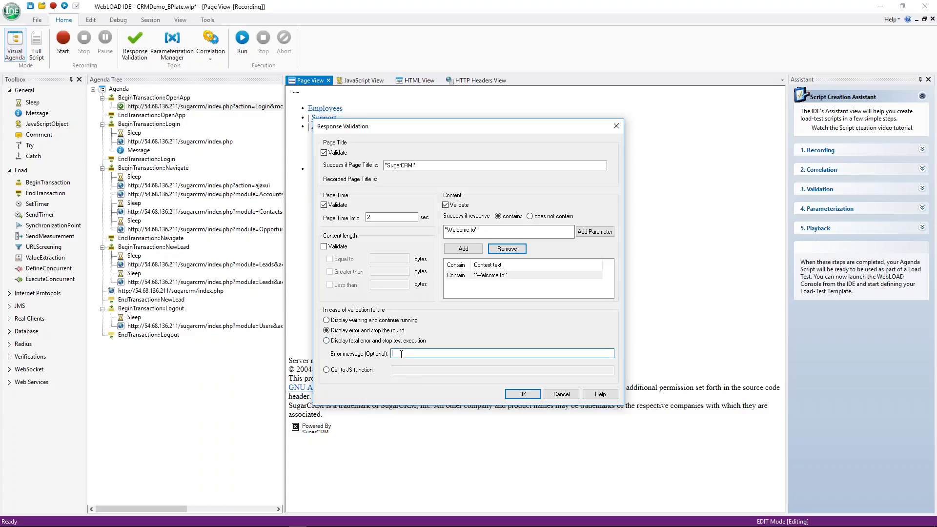
type("\"Sign")
key("BackSpace")
key("BackSpace")
type("on Screen Fasiled")
key("Left")
key("BackSpace")
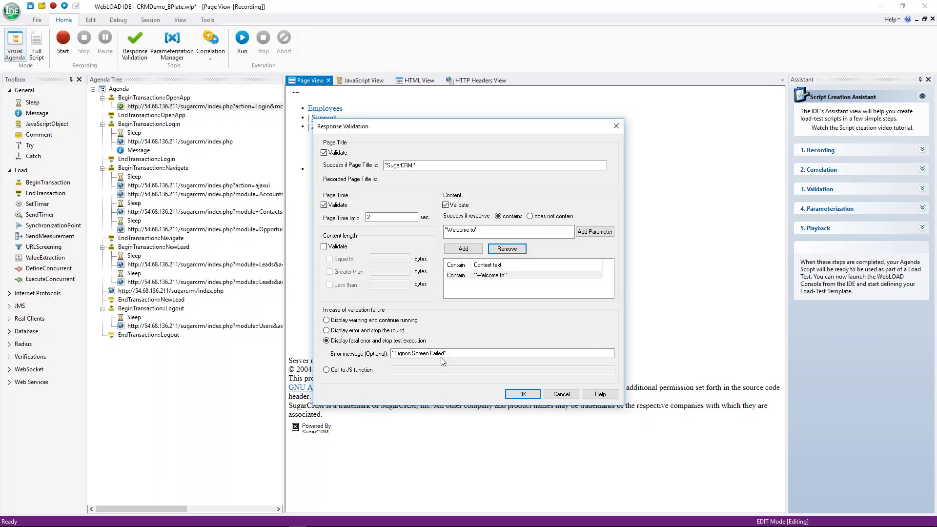
Switch the failure action to a JS function call and back to displaying an error and stopping the round, and apply the settings
left_click(327, 371)
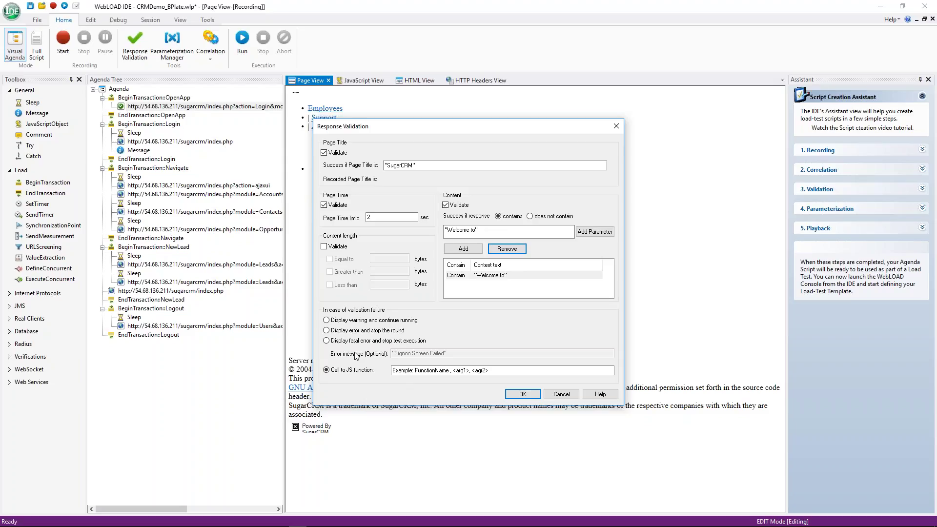
left_click(326, 331)
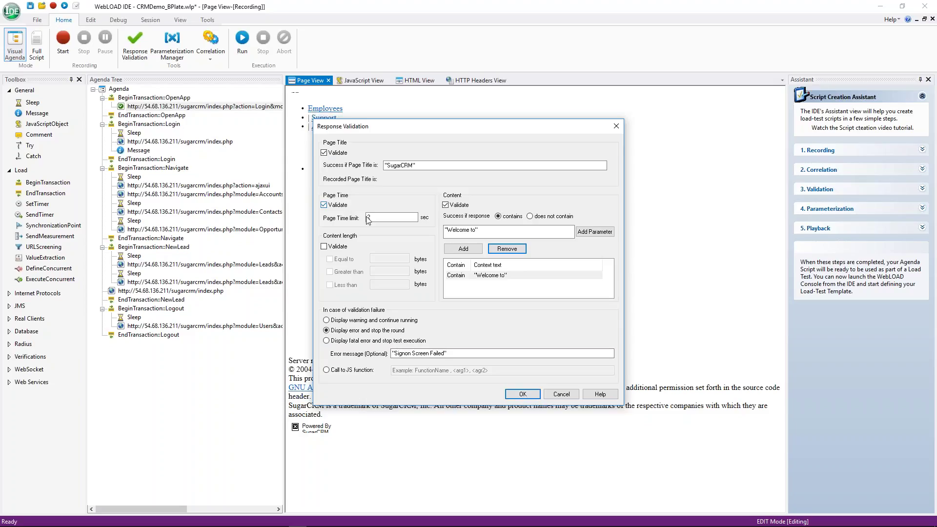
left_click(523, 395)
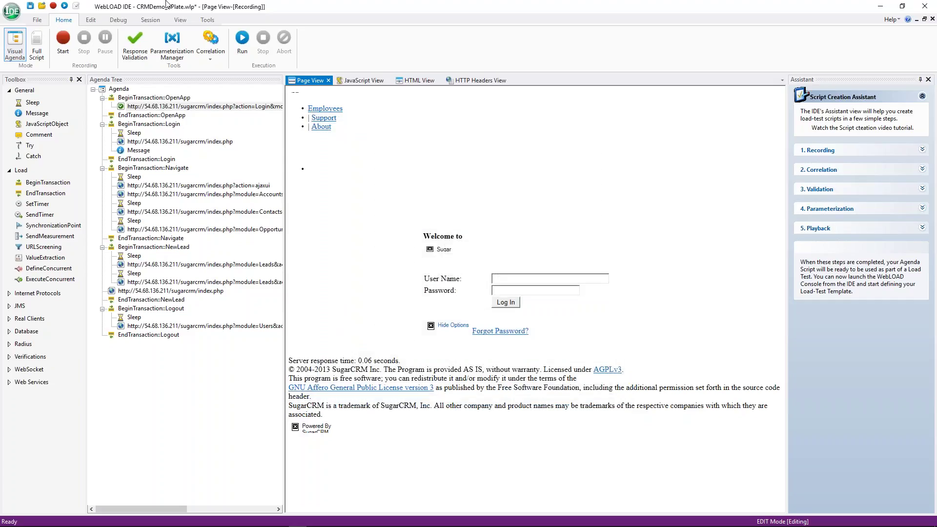
Run the script without saving the changes to CRMDemo_BPlate.wlp, and enlarge the execution log
left_click(242, 44)
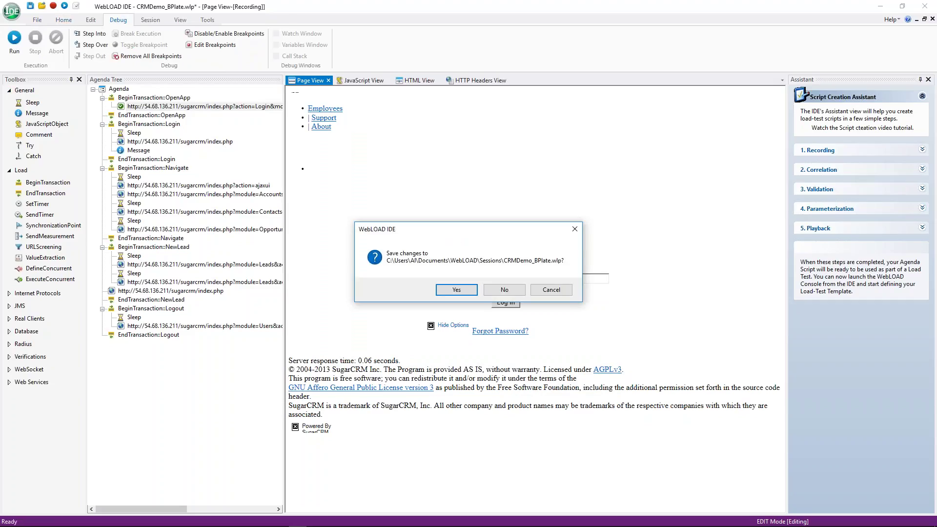
left_click(505, 291)
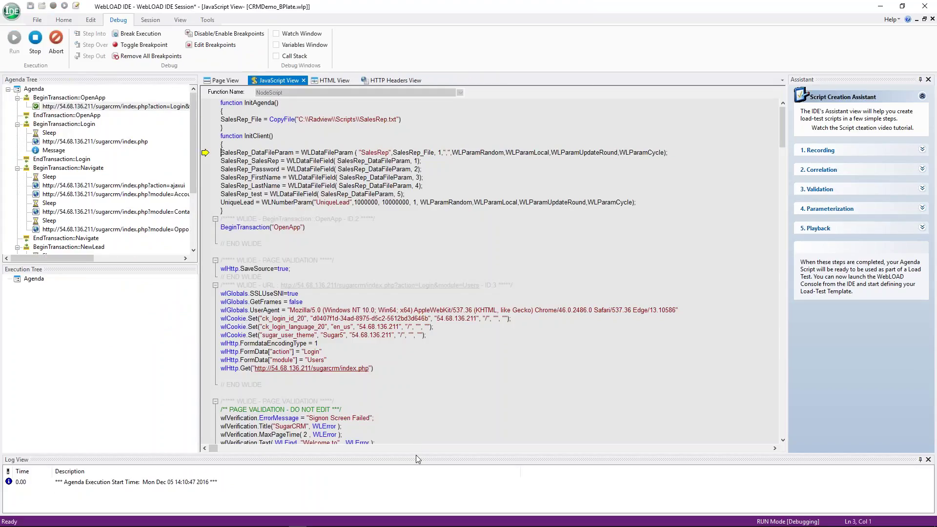
left_click_drag(407, 389, 407, 390)
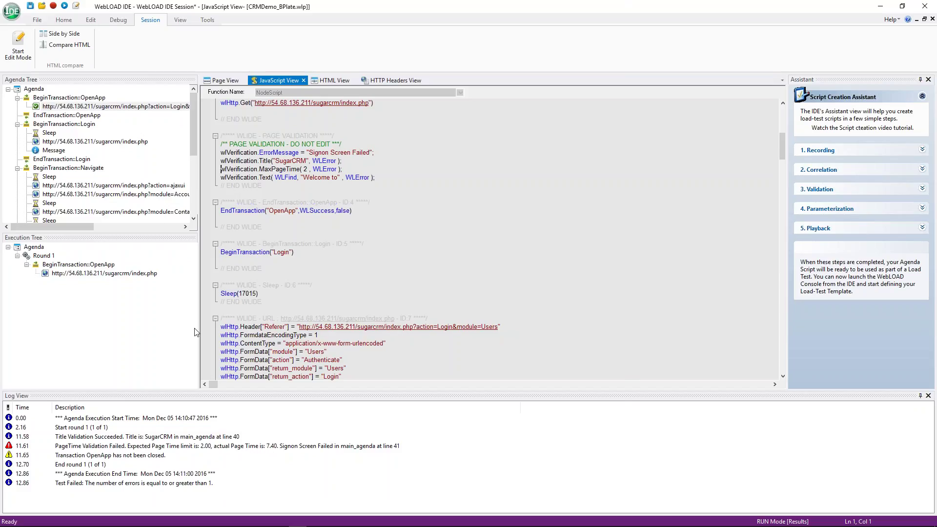
Return to edit mode and set the page time limit to 10 seconds in the response validation of the OpenApp login request
left_click(16, 44)
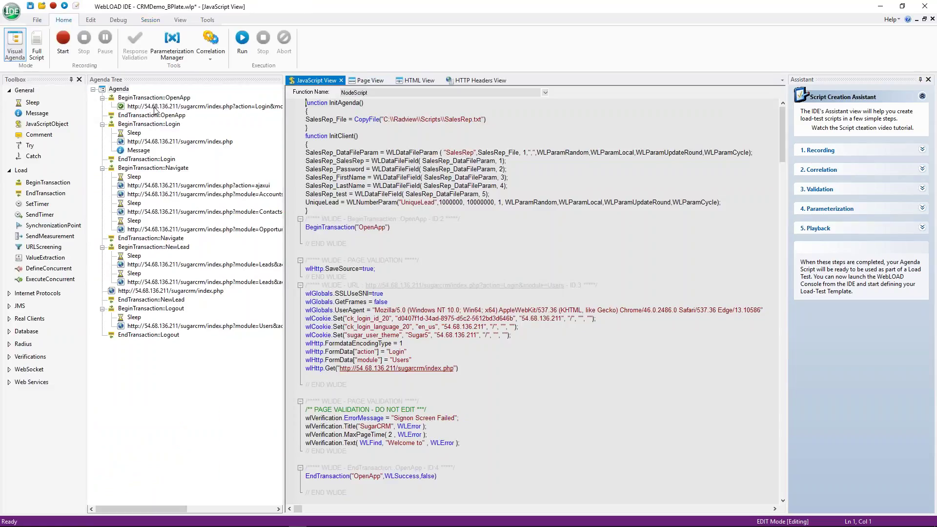
left_click(155, 107)
left_click(135, 43)
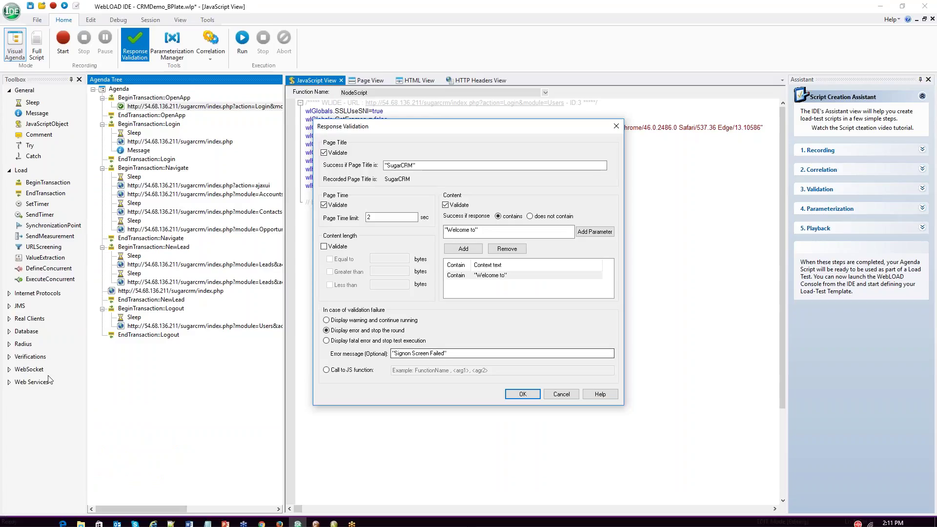
left_click(371, 217)
type("10")
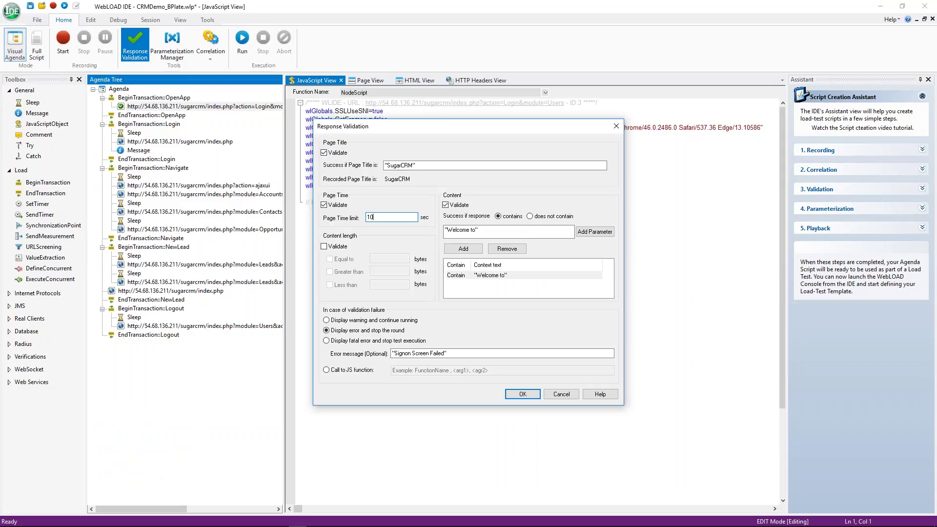
left_click(523, 394)
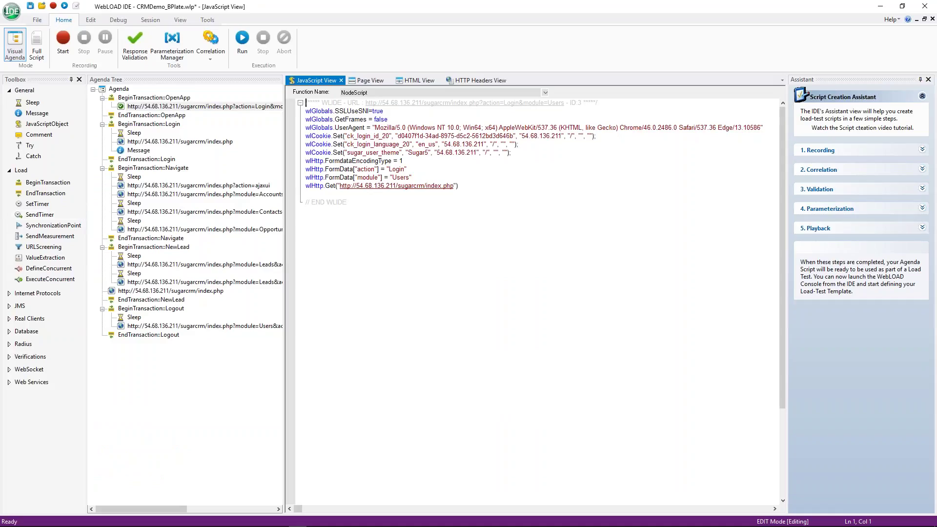
Run the script again without saving the changes, enlarging the execution log and continuing the run through the Logout transaction
left_click(243, 43)
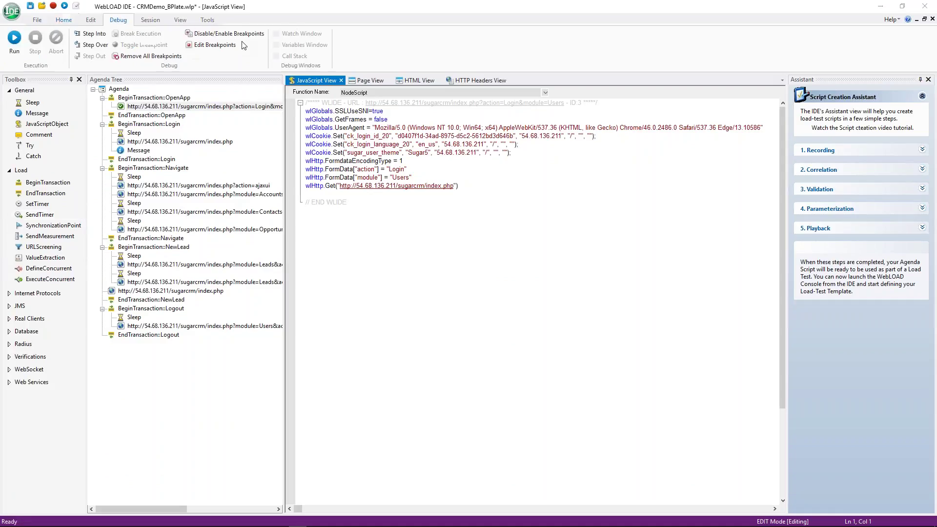
left_click(503, 289)
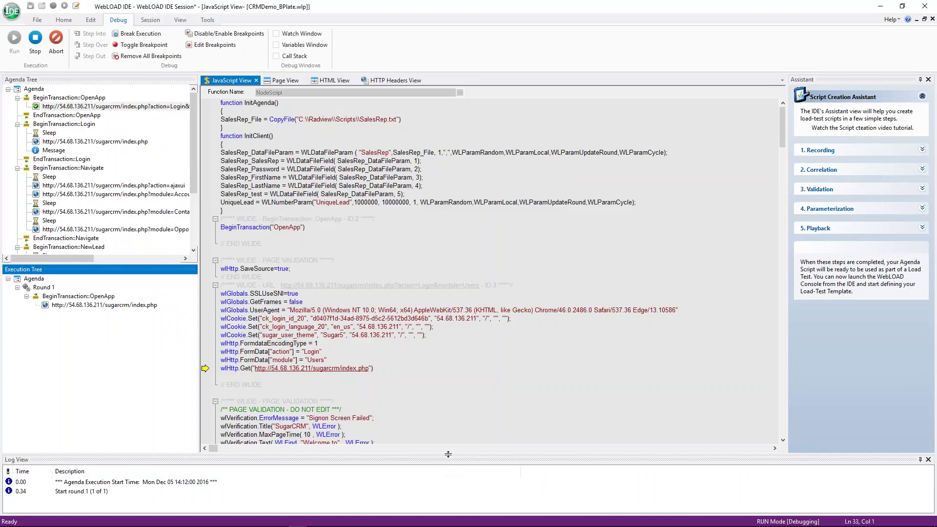
left_click_drag(446, 448, 445, 356)
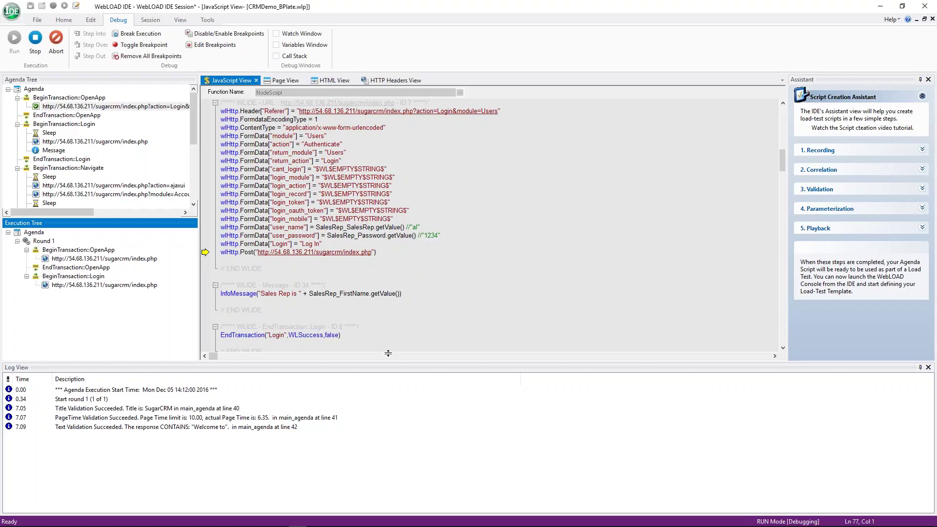
left_click_drag(391, 368, 389, 345)
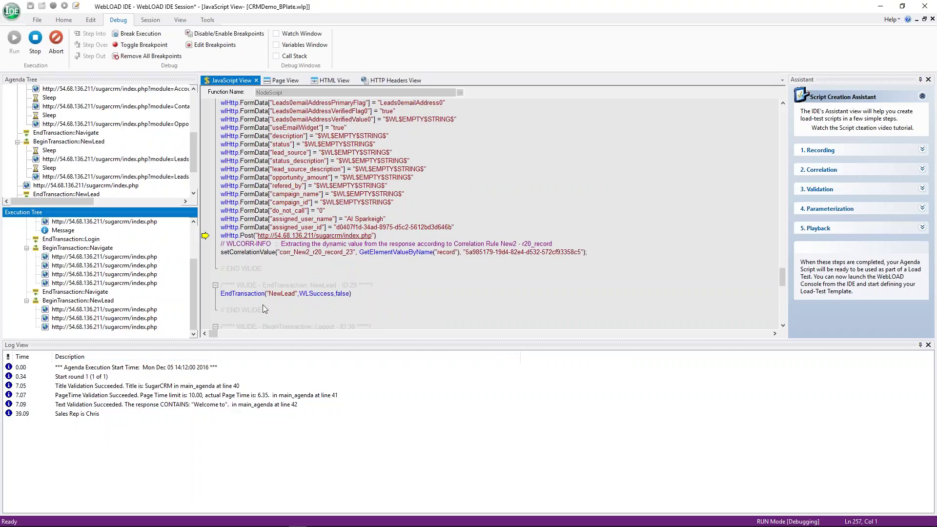
key("F5")
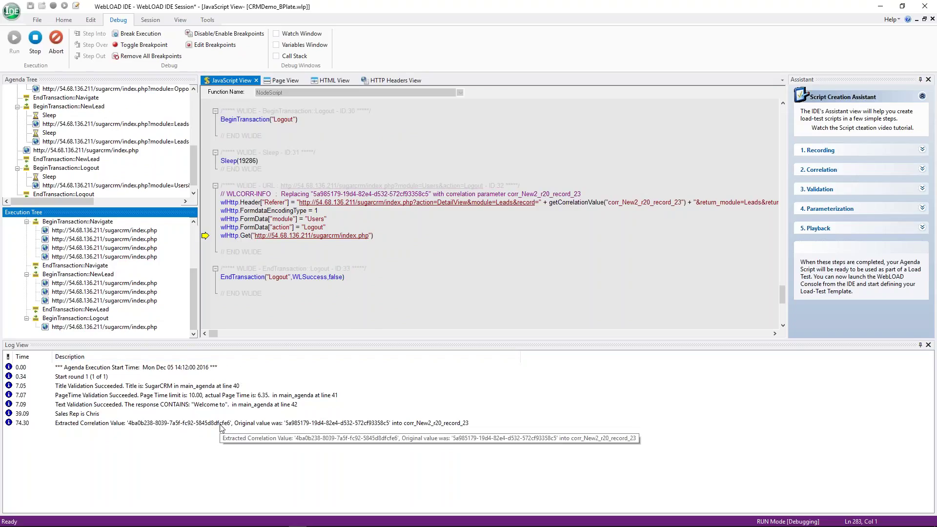
key("F5")
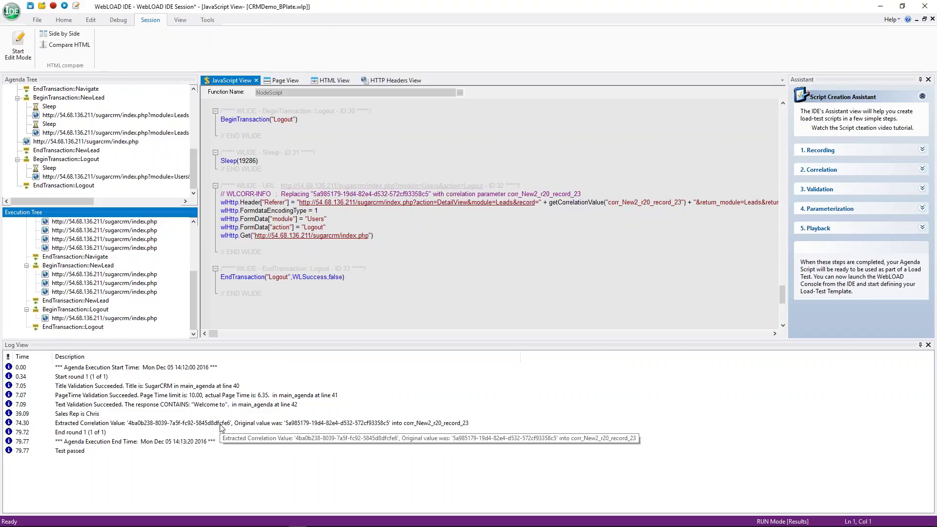